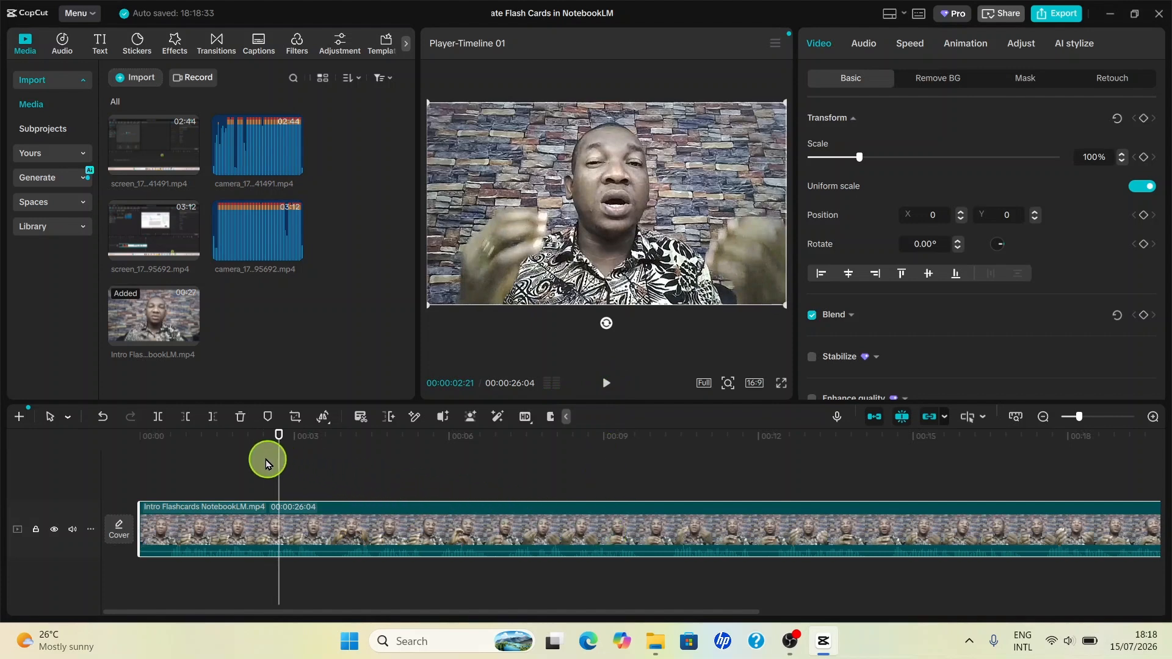
Split the intro clip at 00:00:02:21 and set the second part's volume to -9.0 dB.
left_click(157, 417)
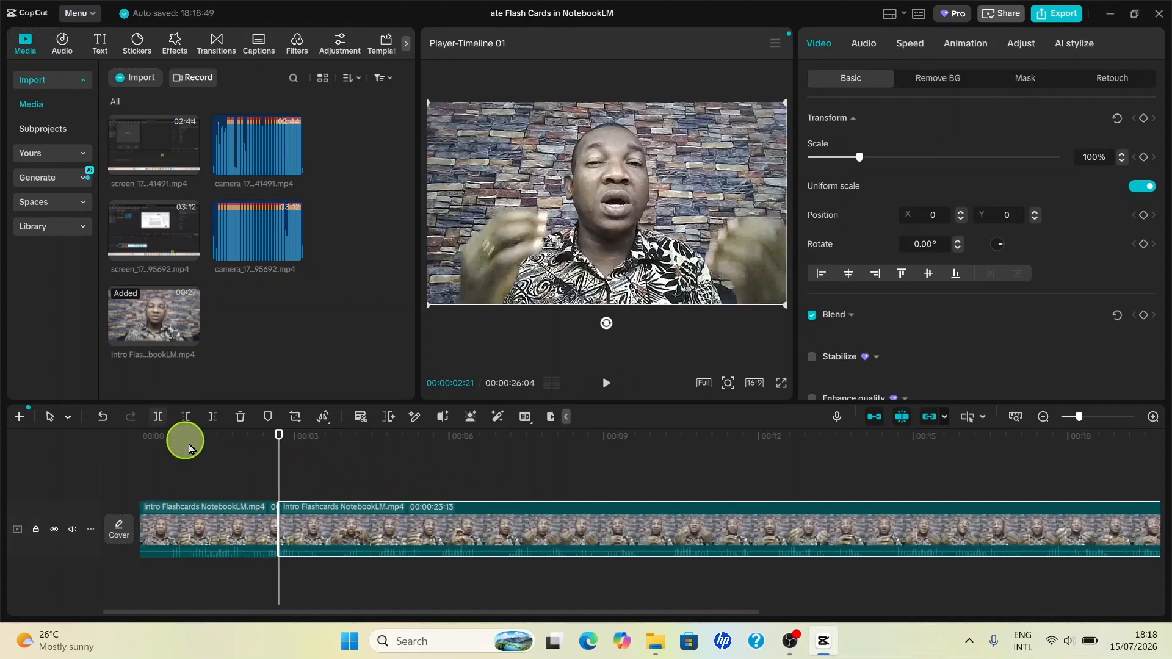
left_click(377, 480)
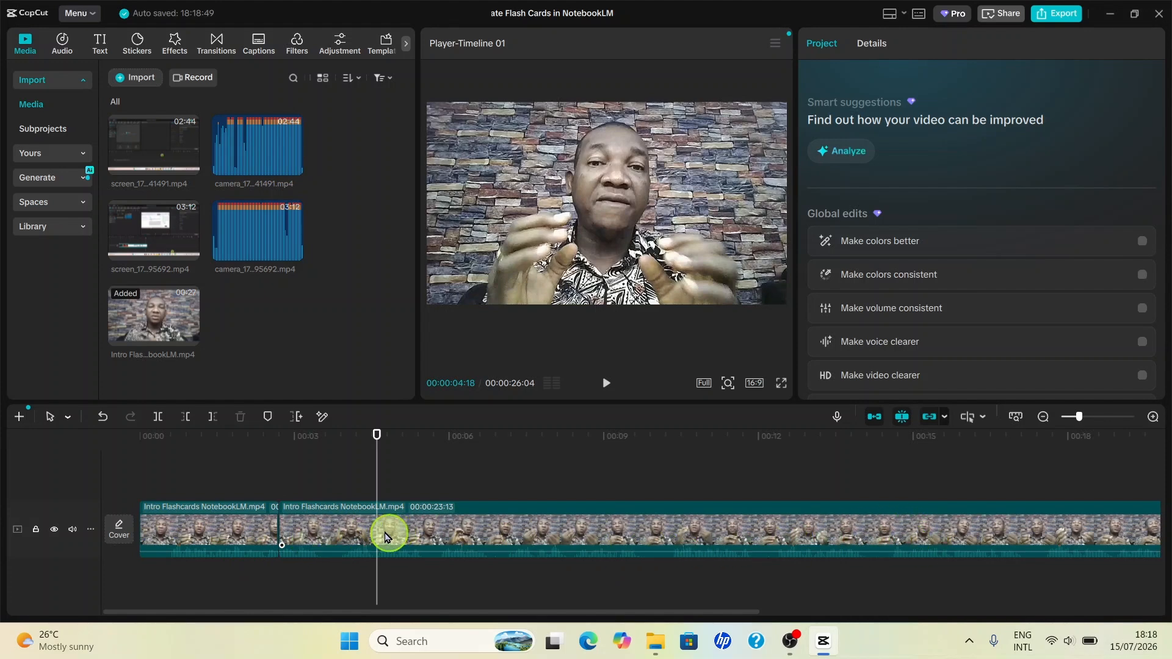
left_click(452, 540)
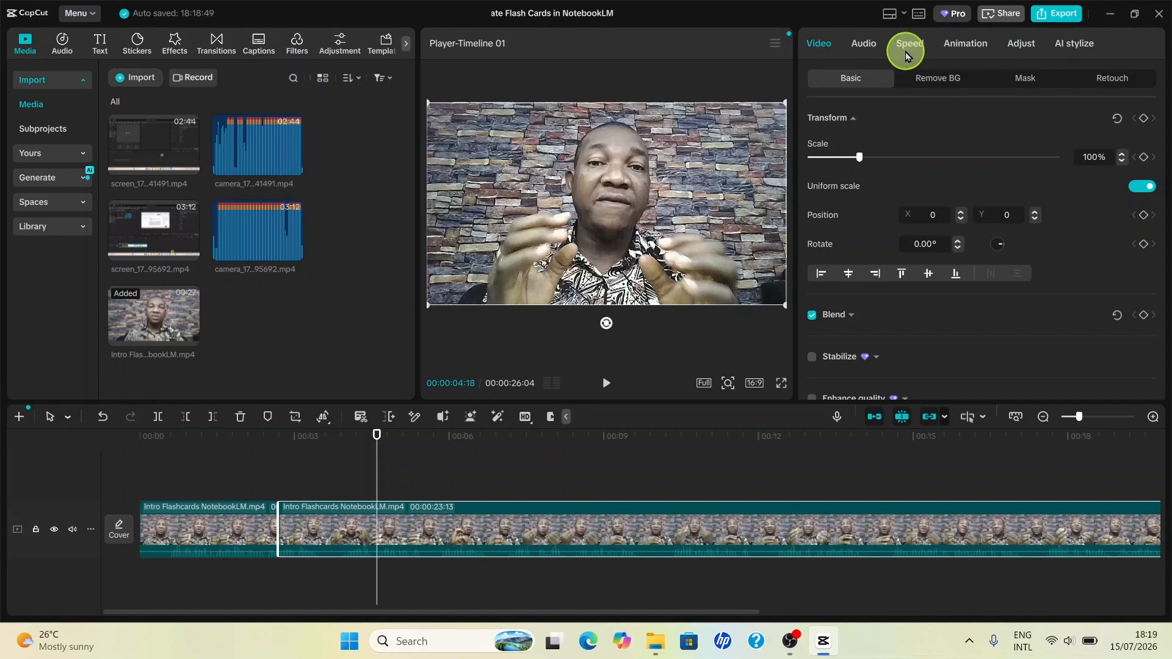
left_click(865, 49)
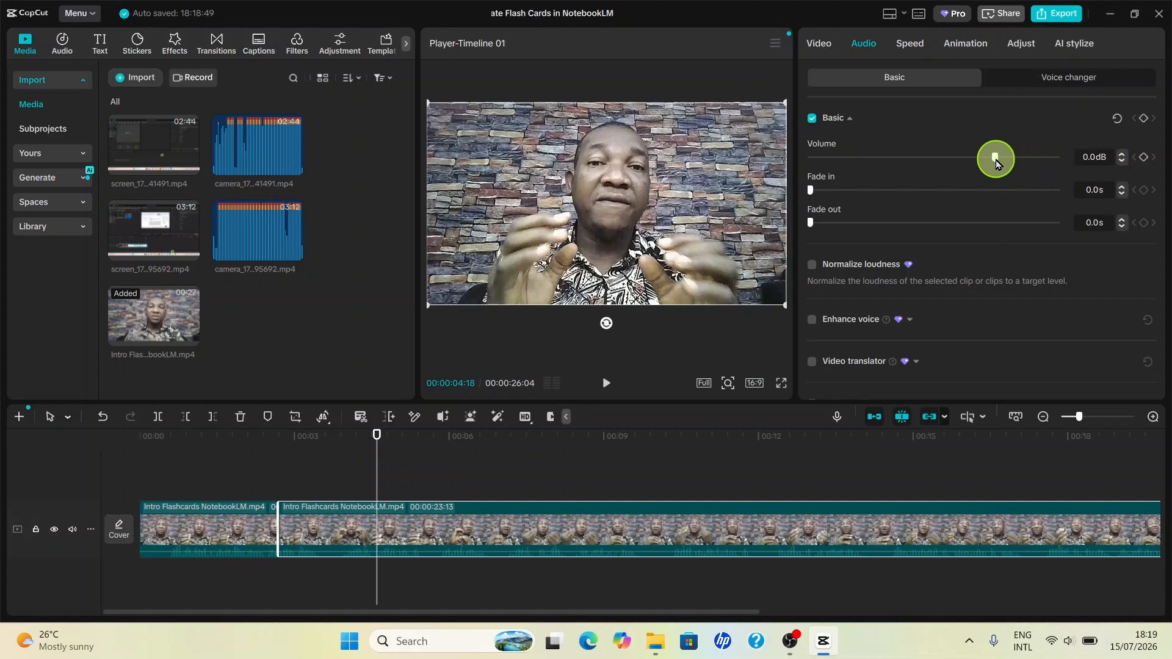
left_click_drag(995, 160, 964, 176)
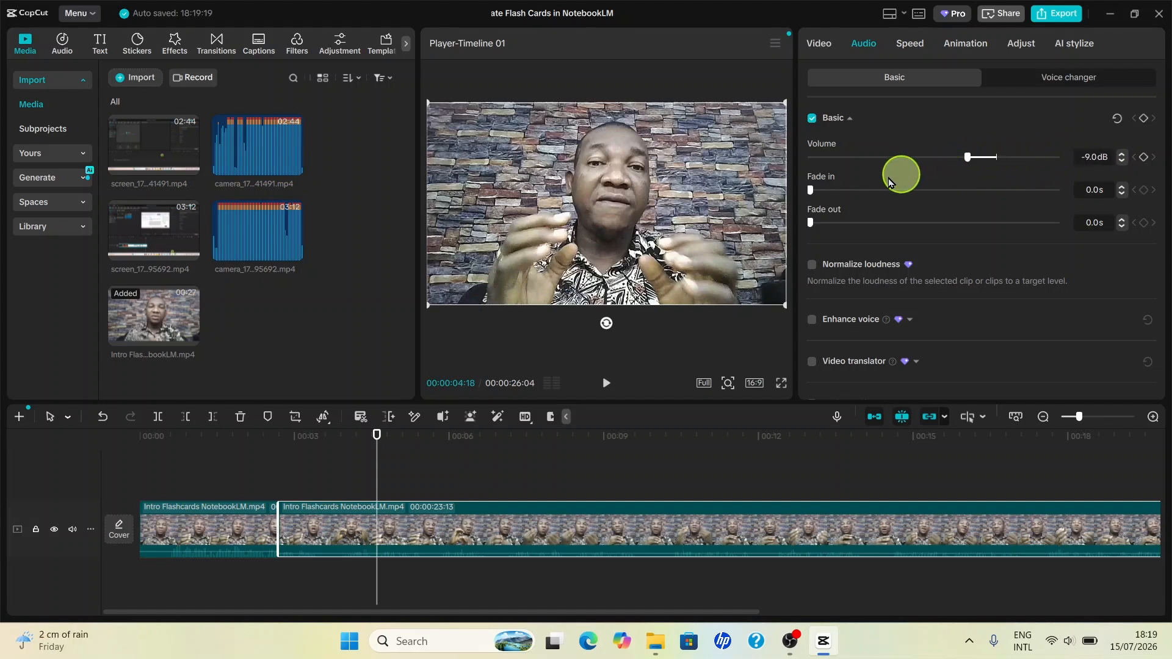
Play the timeline briefly from 00:00:04:18 to hear the reduced volume of the second part.
left_click(244, 455)
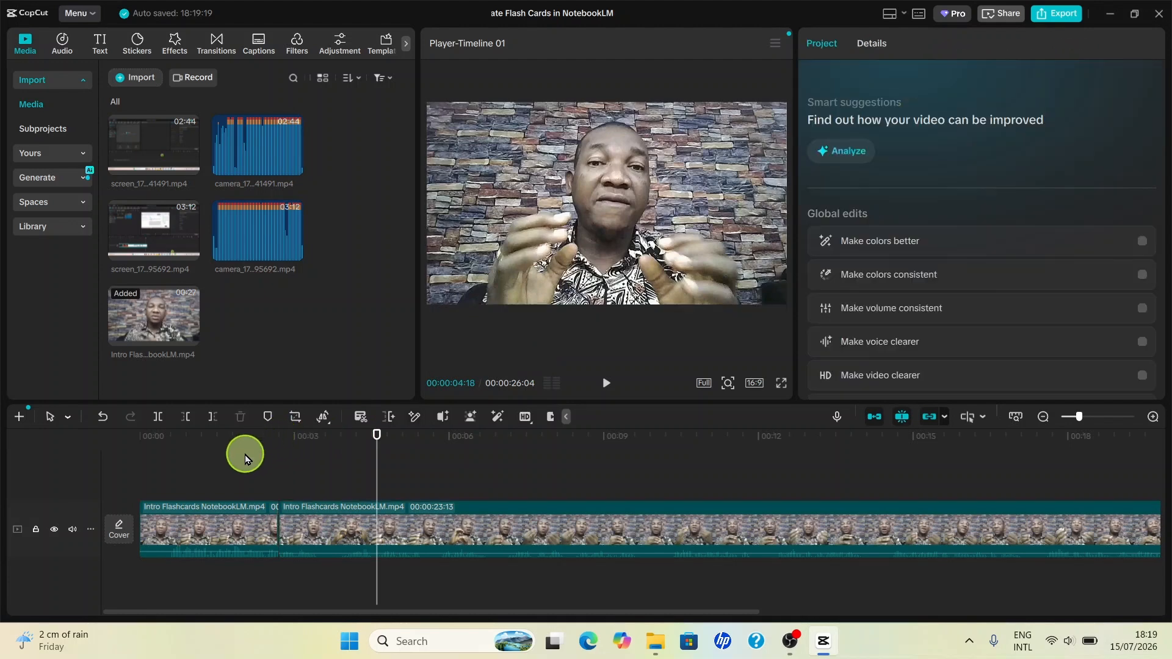
left_click(606, 382)
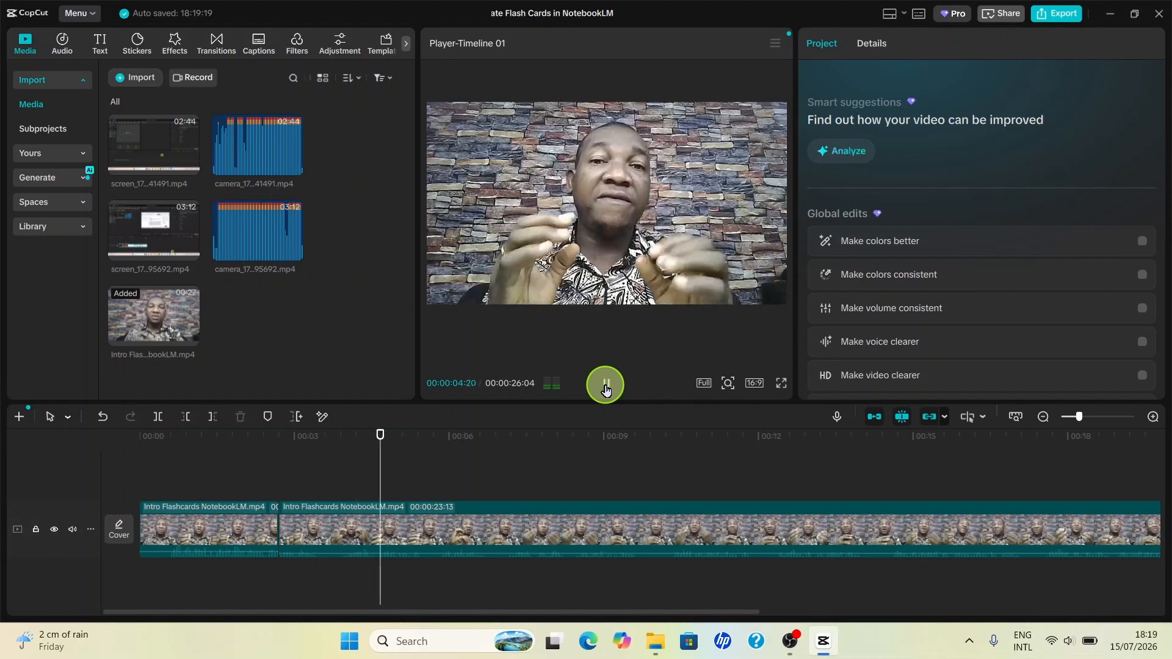
left_click(606, 384)
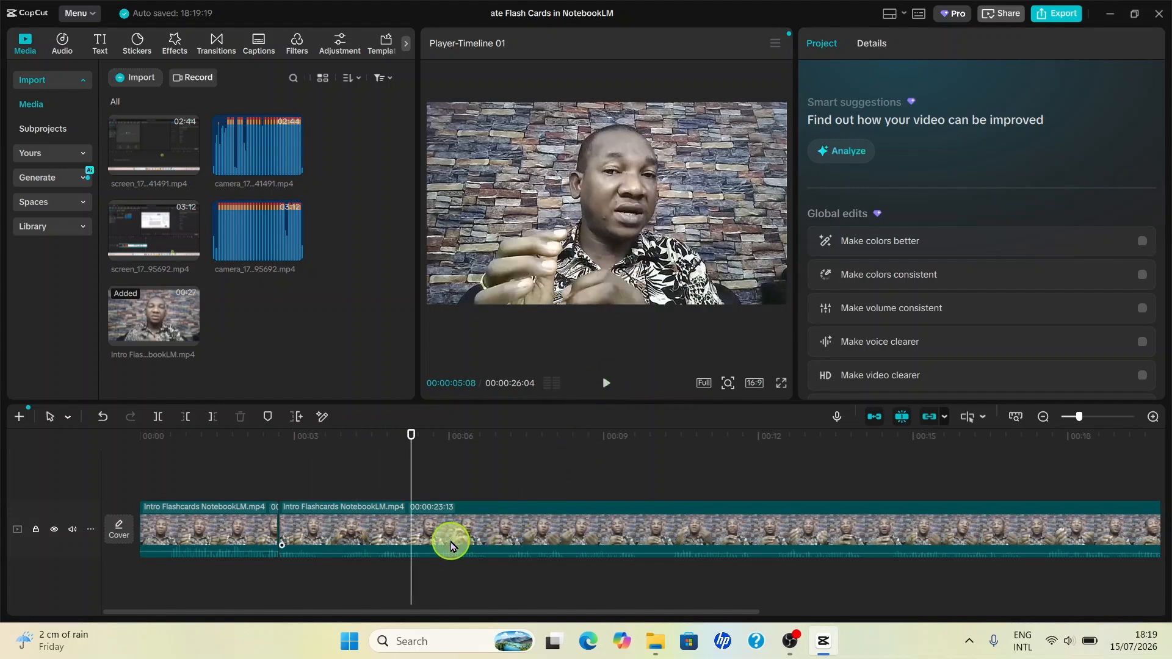
Undo the volume reduction and the split of the intro clip.
left_click(202, 537)
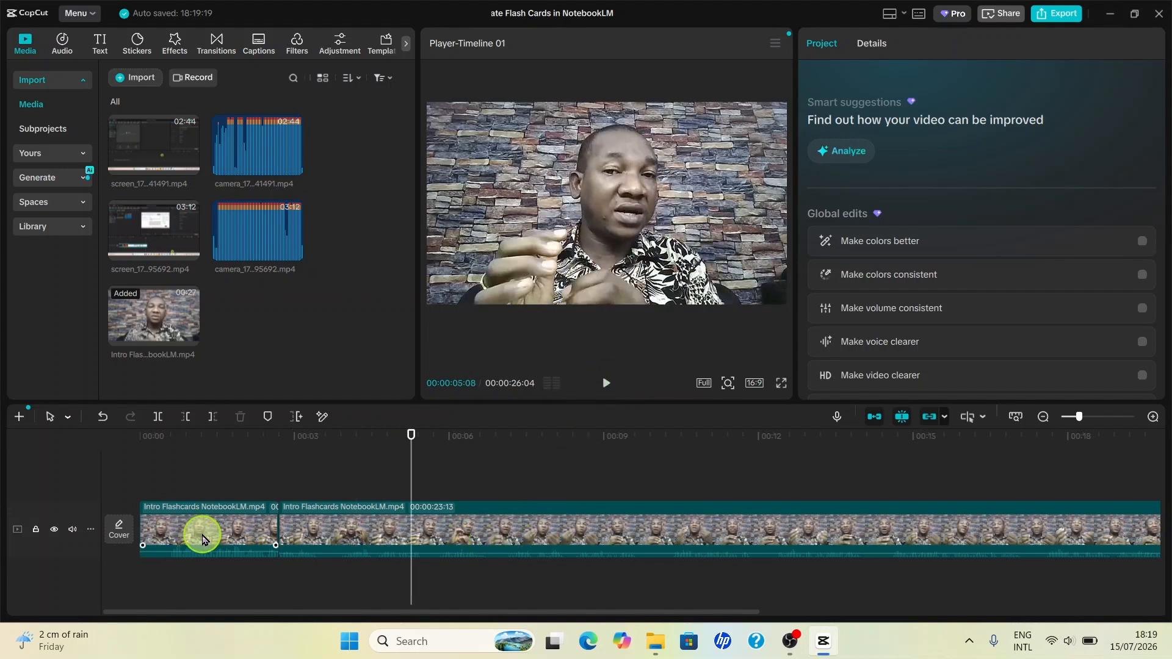
left_click(387, 548)
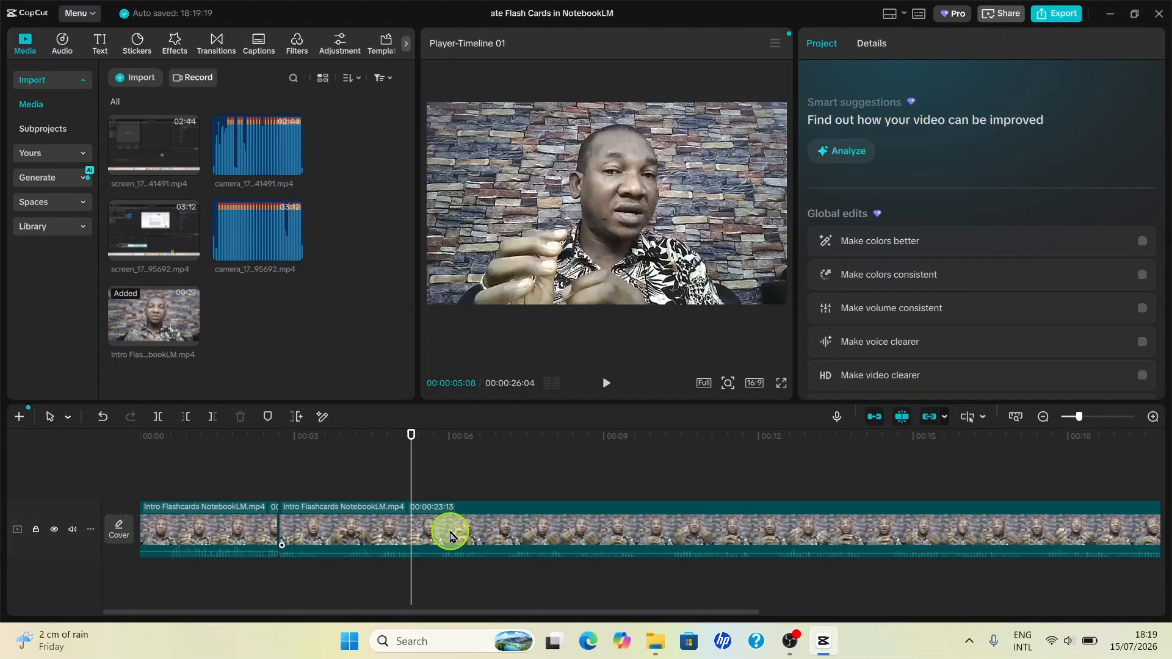
left_click(187, 447)
left_click(104, 423)
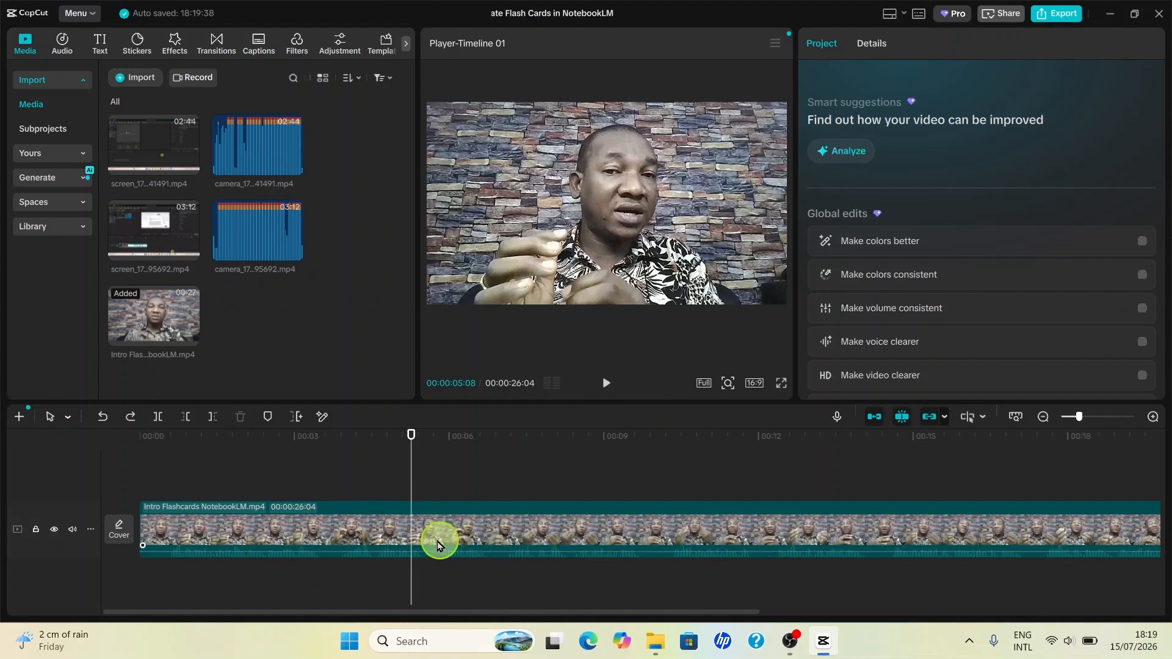
Split the intro clip at 00:00:07:23.
left_click(540, 477)
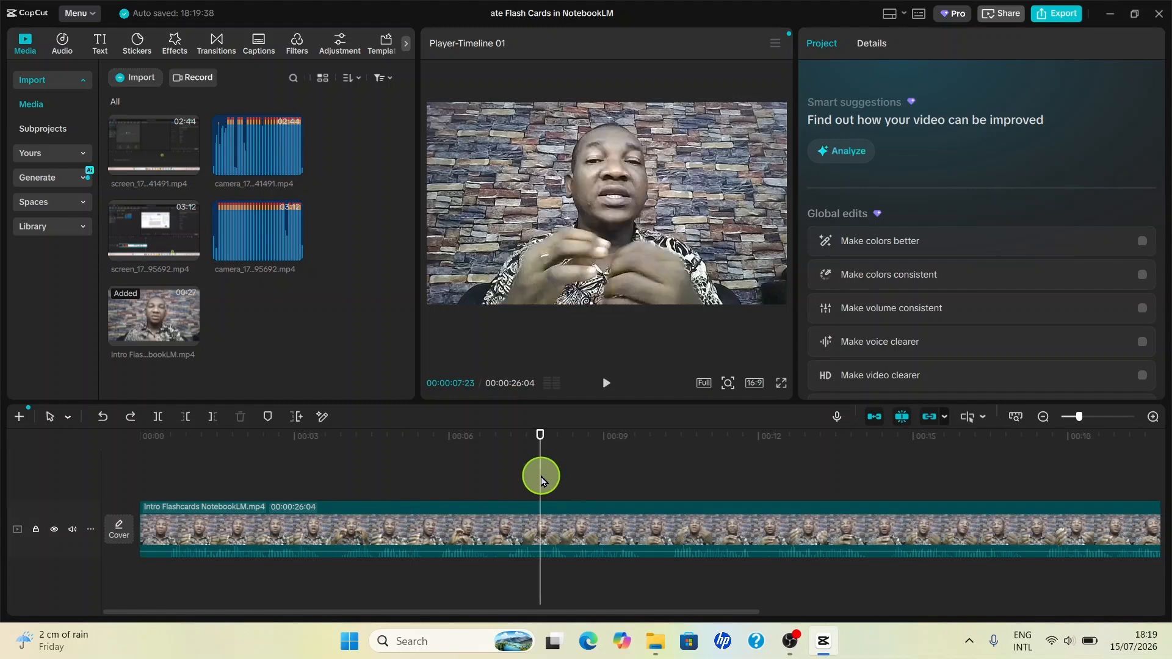
left_click(157, 421)
Apply a 4.0 s audio fade-in to the second part of the intro clip.
left_click(664, 479)
left_click(720, 533)
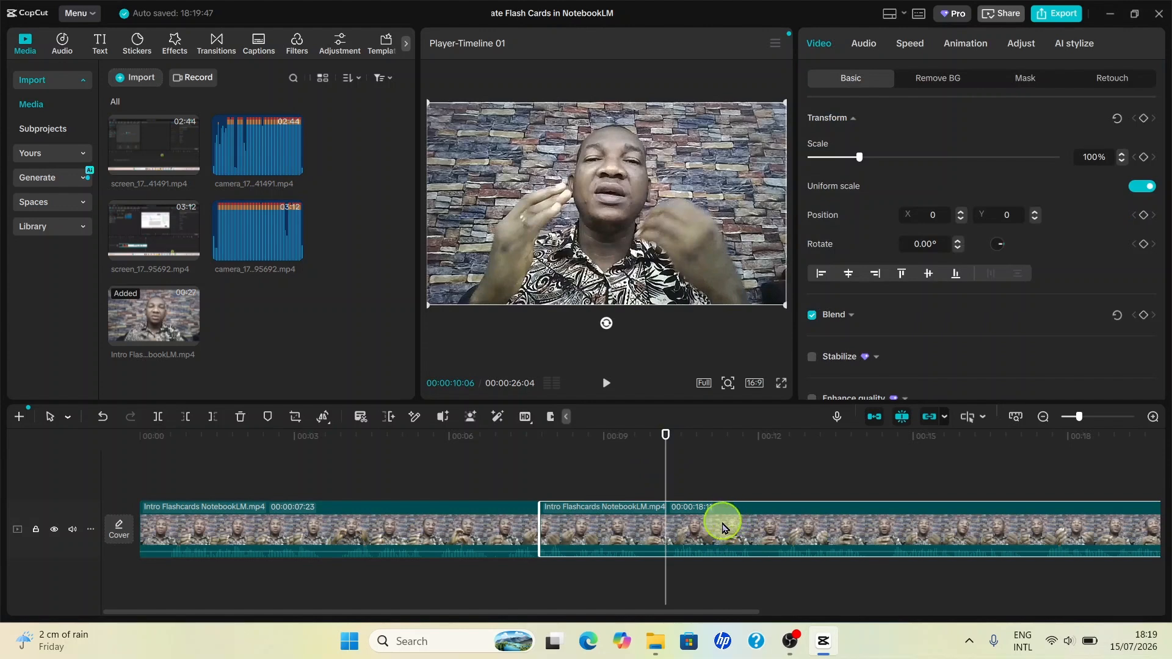
left_click(869, 49)
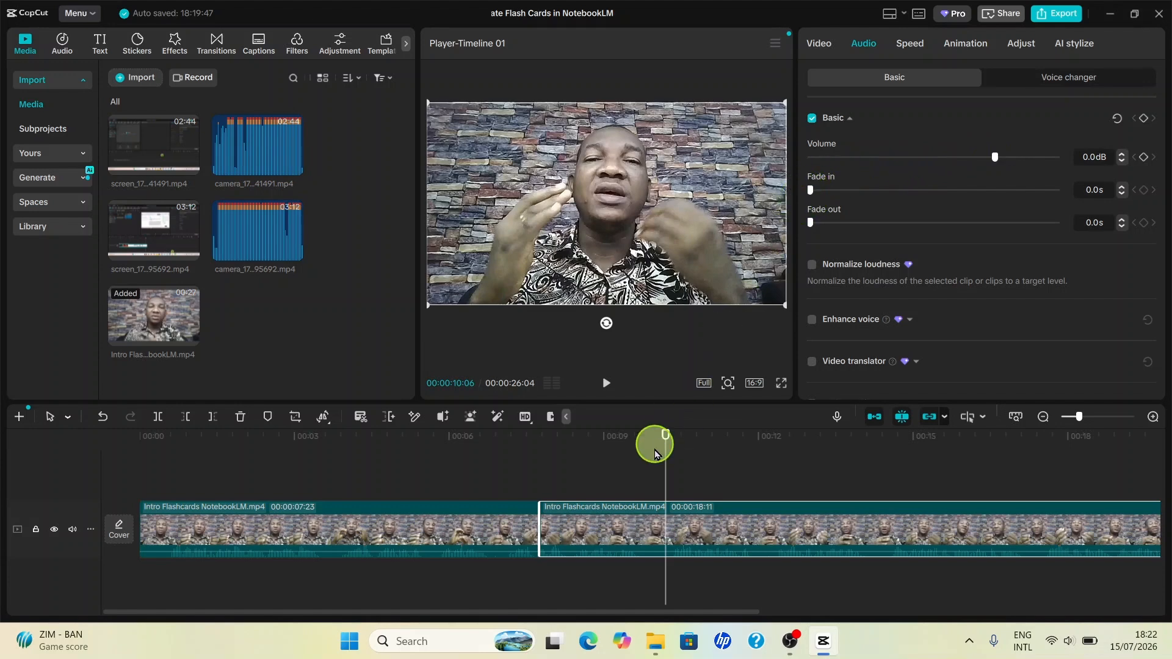
left_click_drag(818, 195, 896, 207)
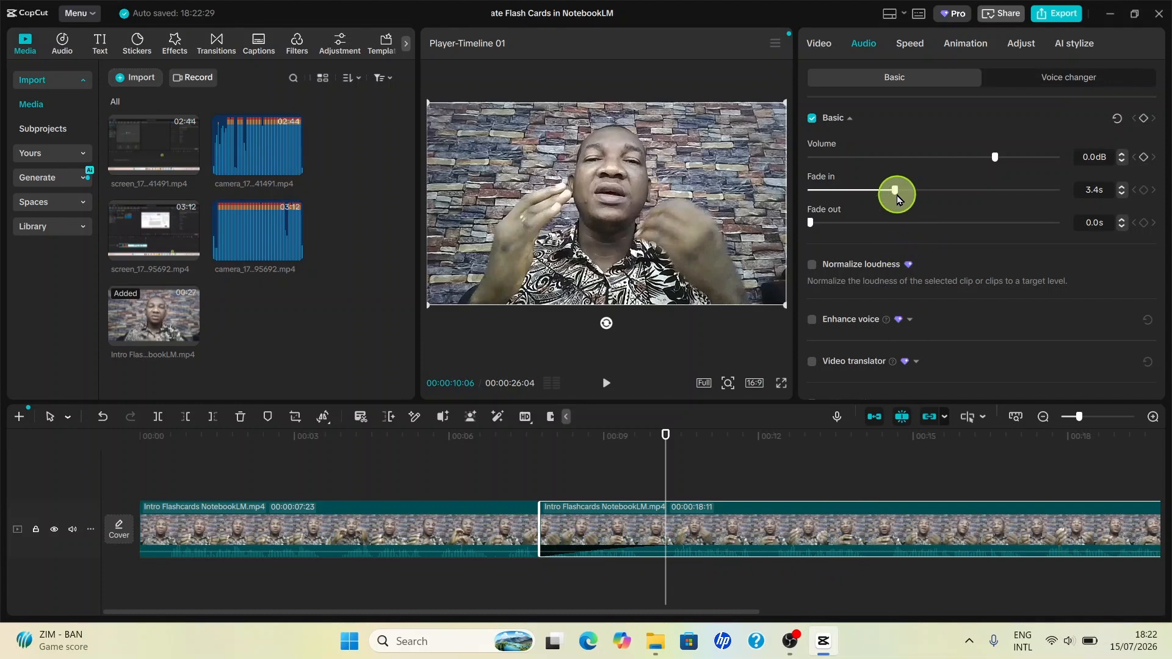
left_click_drag(896, 197, 943, 200)
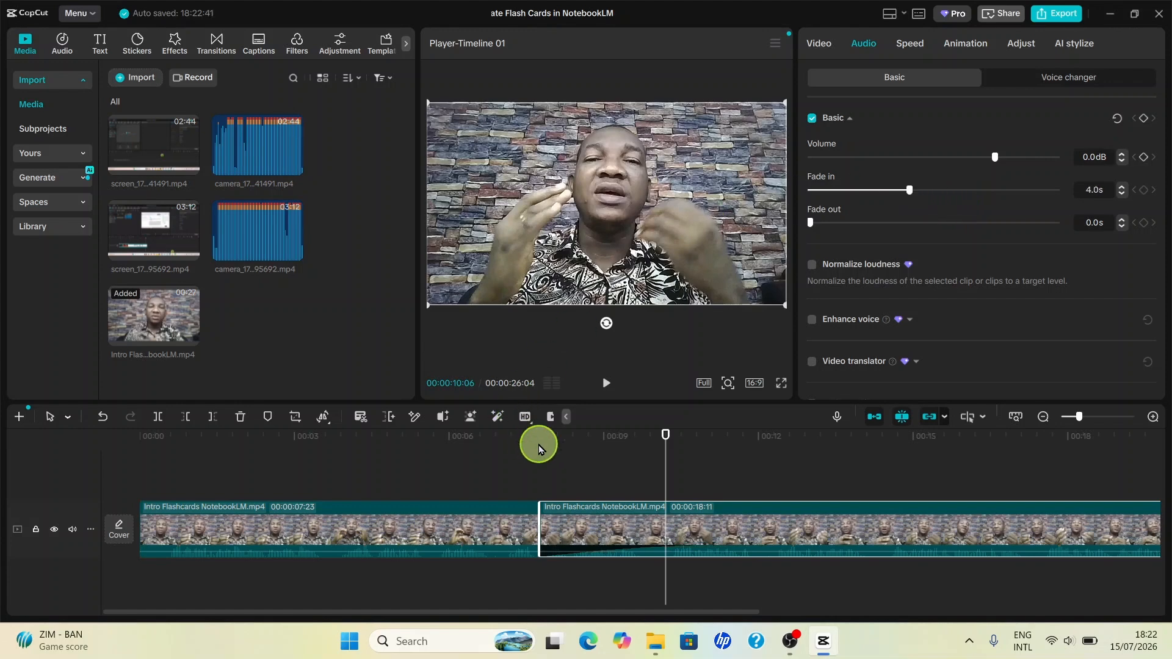
Play the second part from the 00:00:07:23 cut to hear its fade-in, and undo the fade-in.
left_click(544, 463)
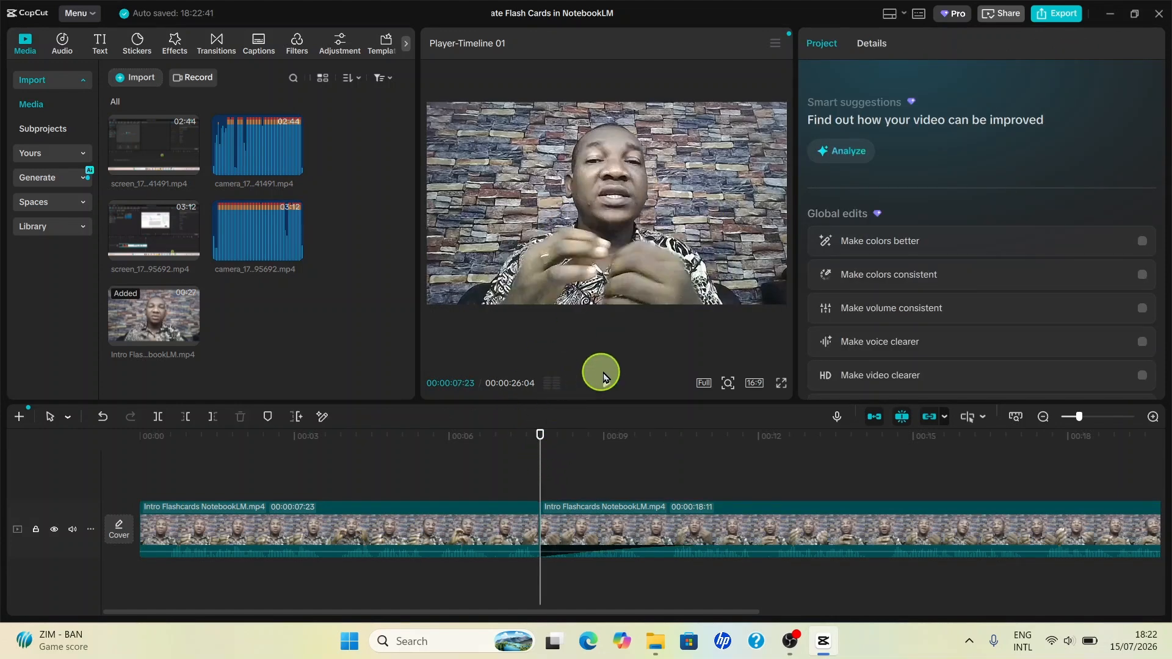
left_click(614, 389)
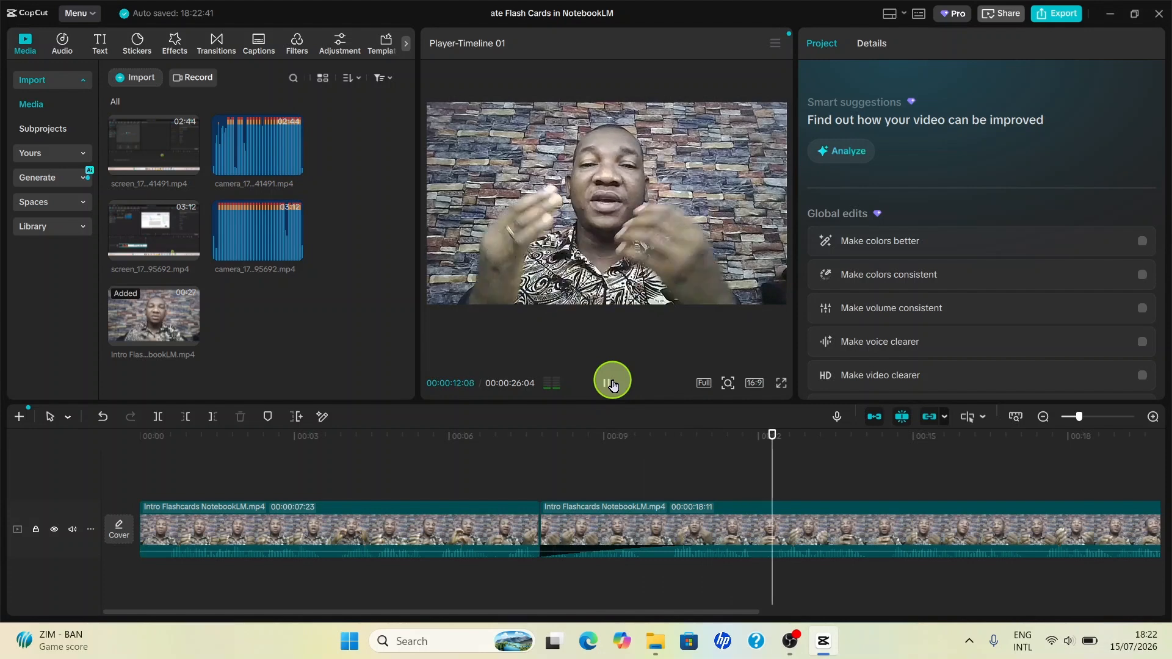
left_click(613, 387)
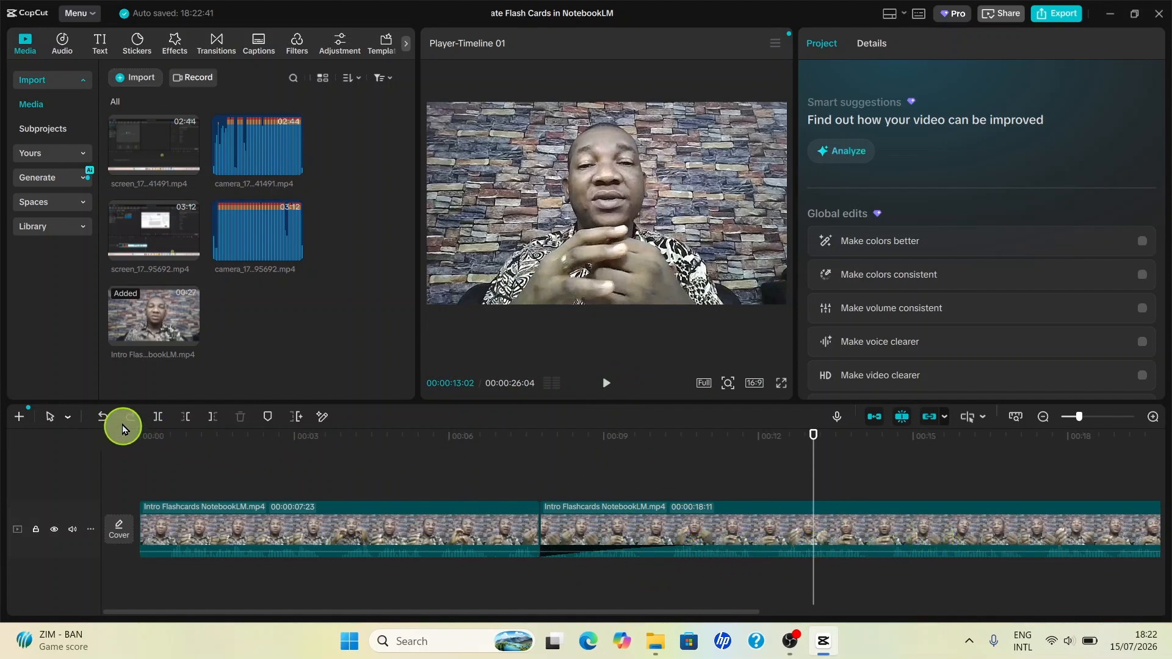
left_click(103, 419)
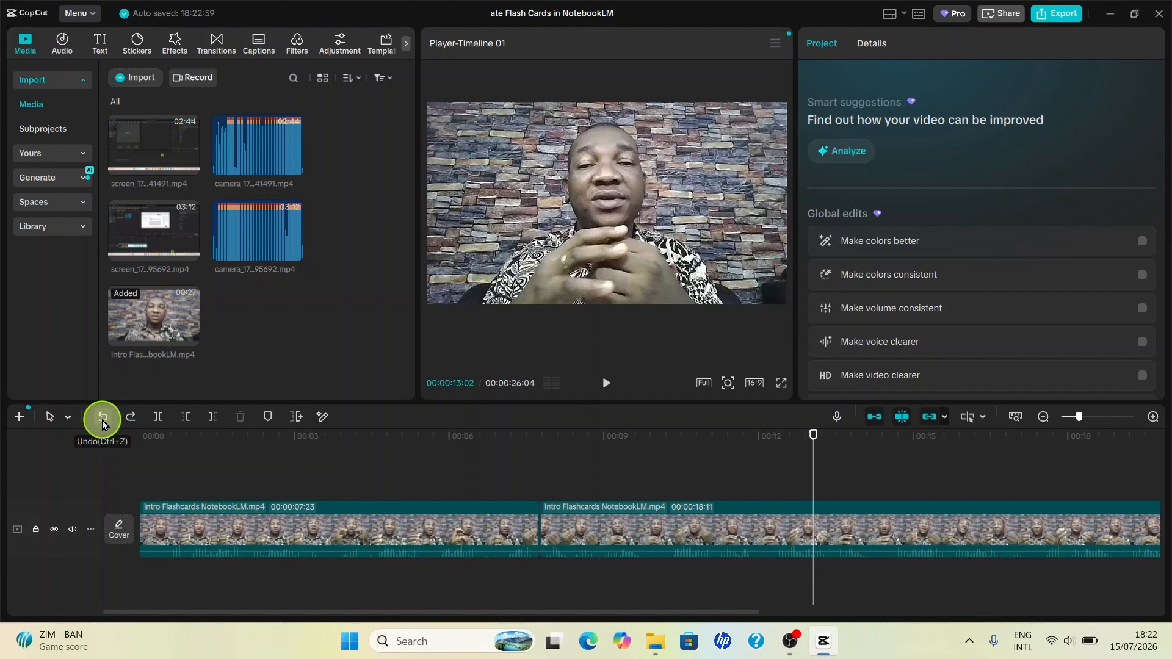
Split the second part of the intro clip at 00:00:16:16.
left_click(622, 457)
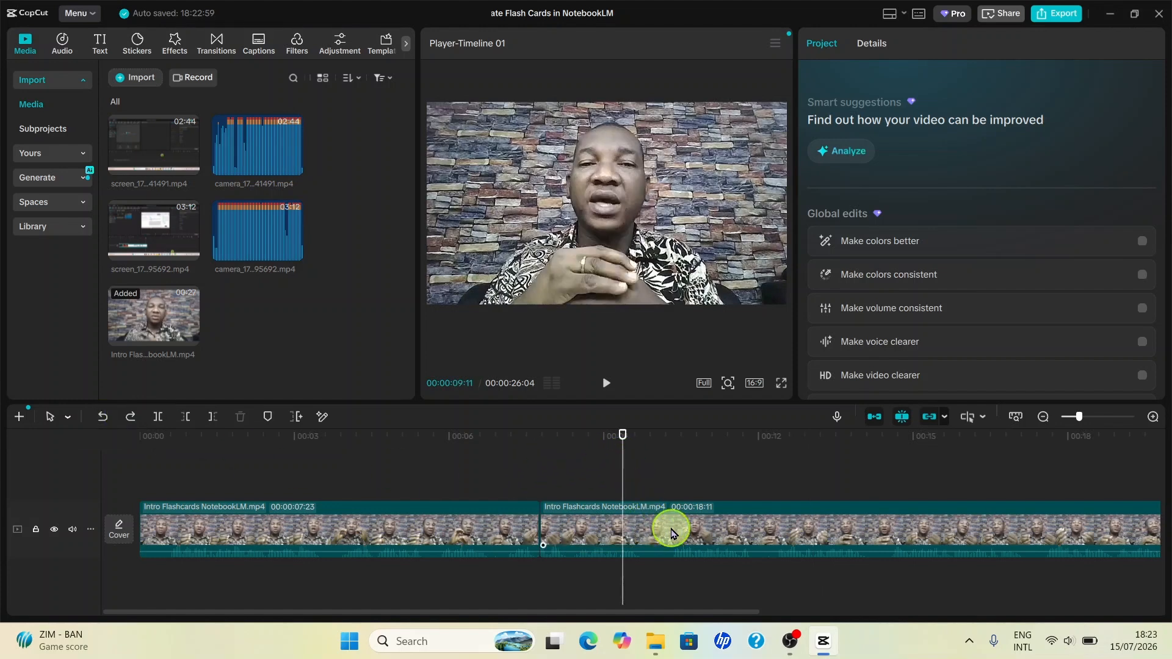
left_click(671, 532)
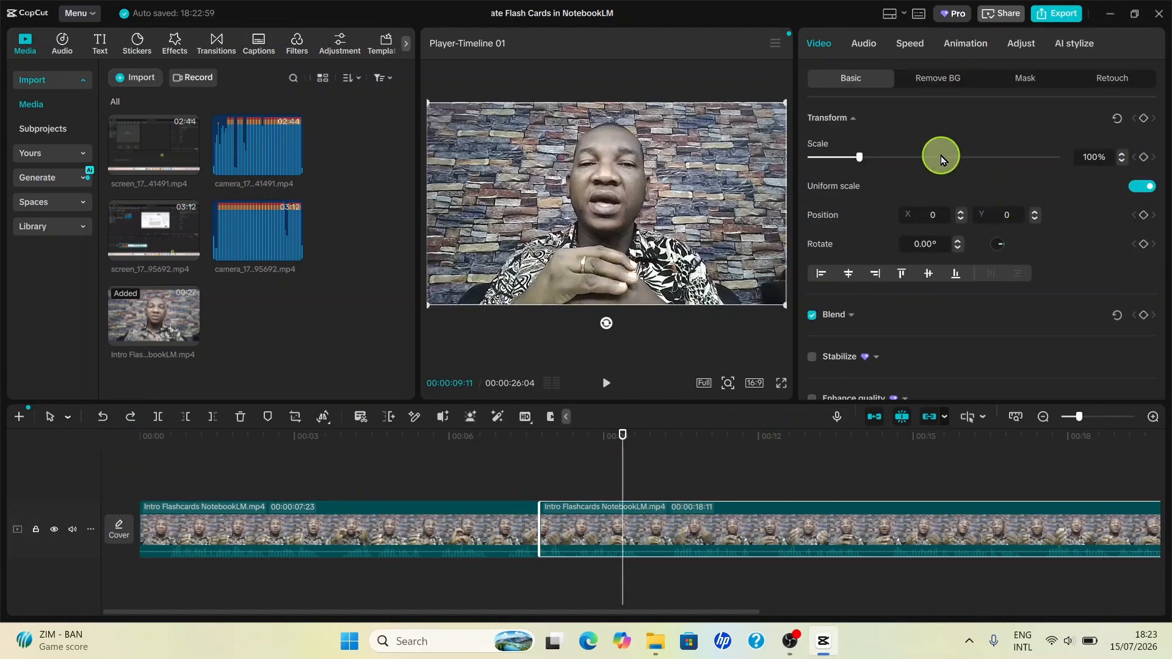
left_click(869, 48)
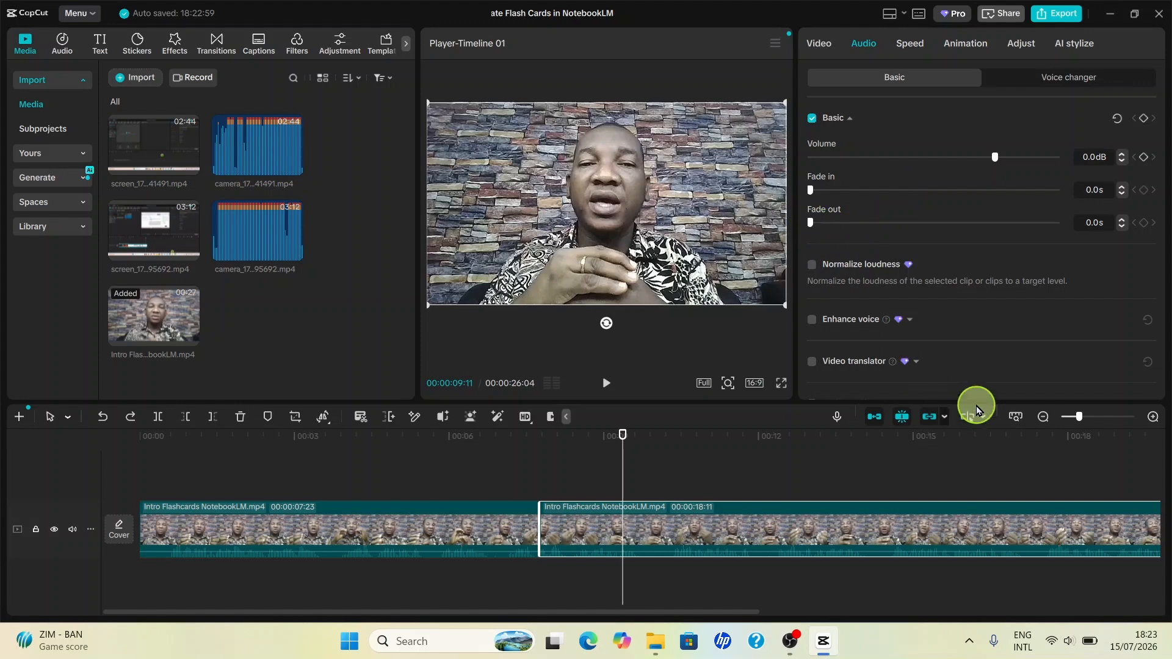
left_click(991, 458)
left_click(1024, 532)
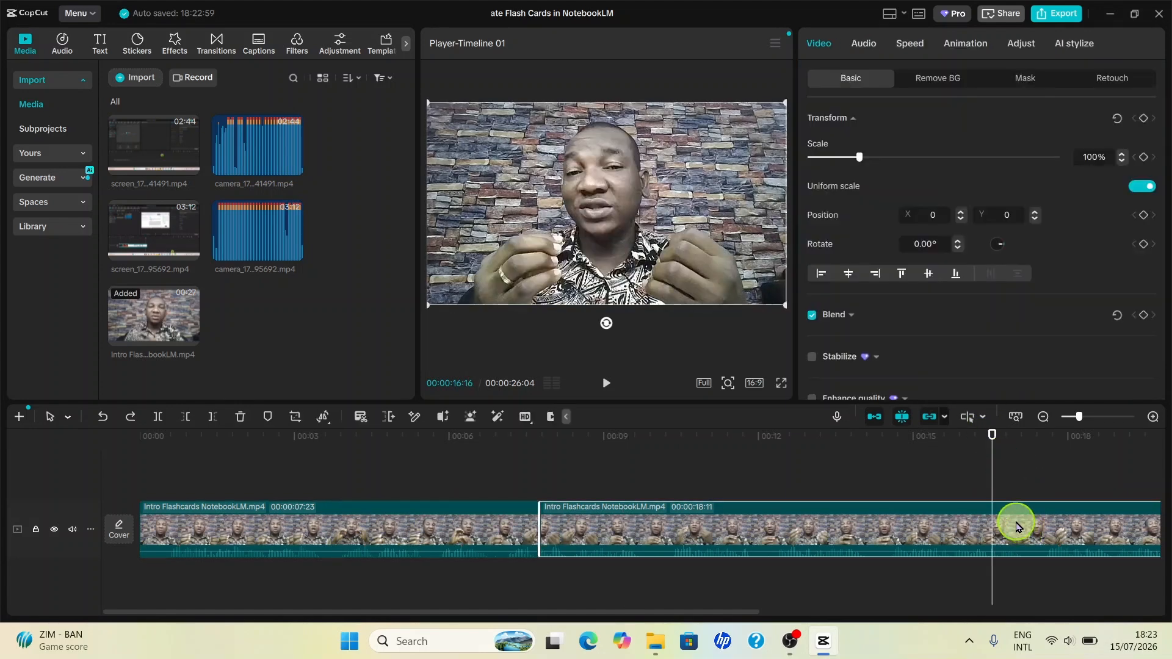
left_click(160, 418)
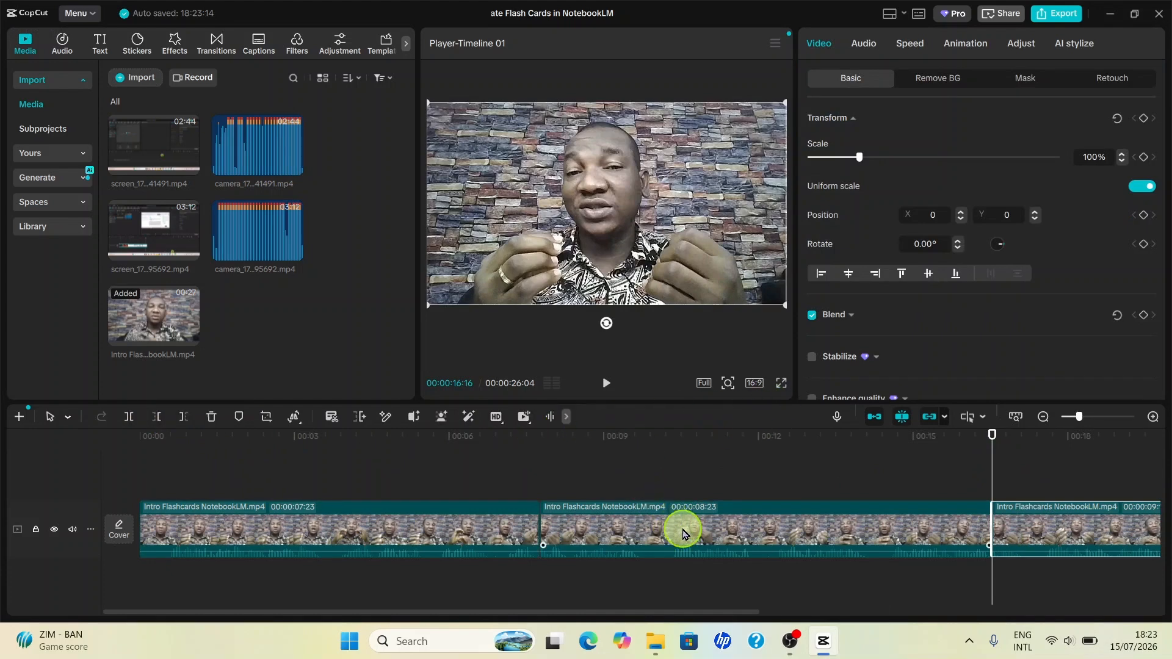
Apply a 5.0 s audio fade-out to the middle segment of the intro clip.
left_click(663, 470)
left_click(697, 530)
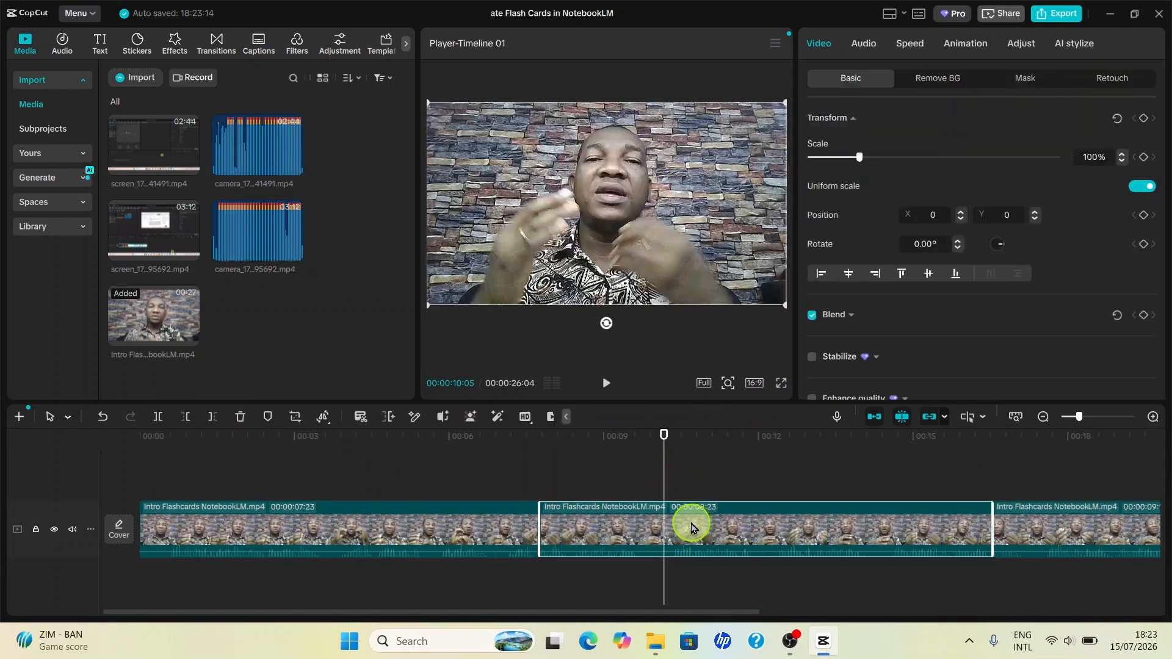
left_click(863, 46)
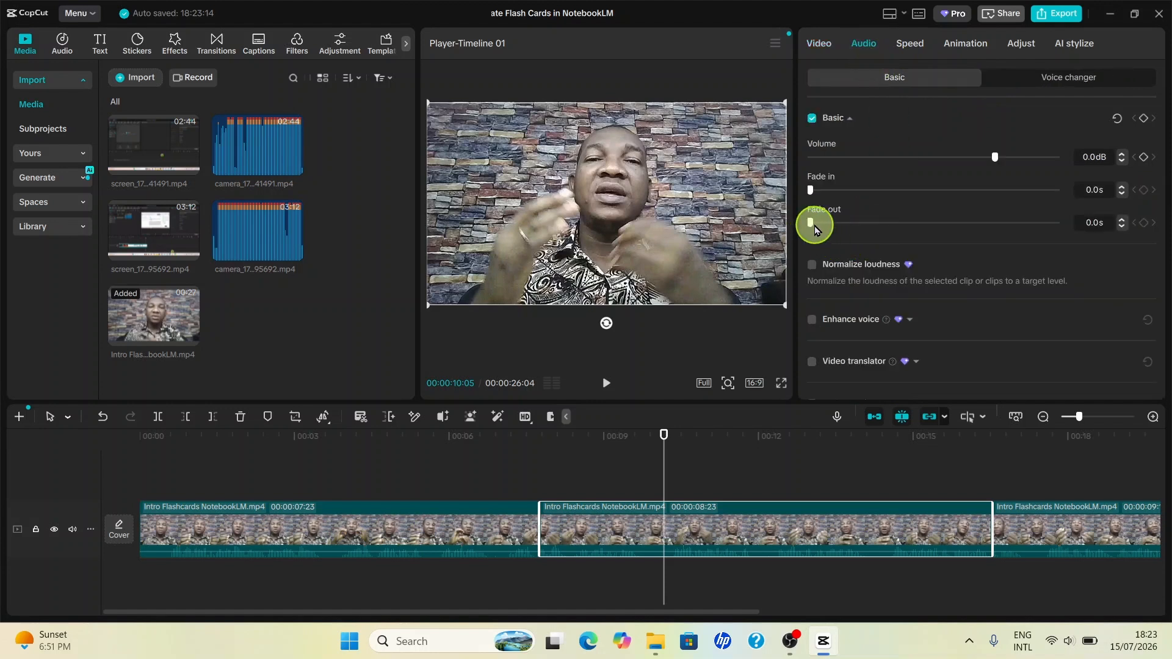
left_click_drag(814, 225, 951, 255)
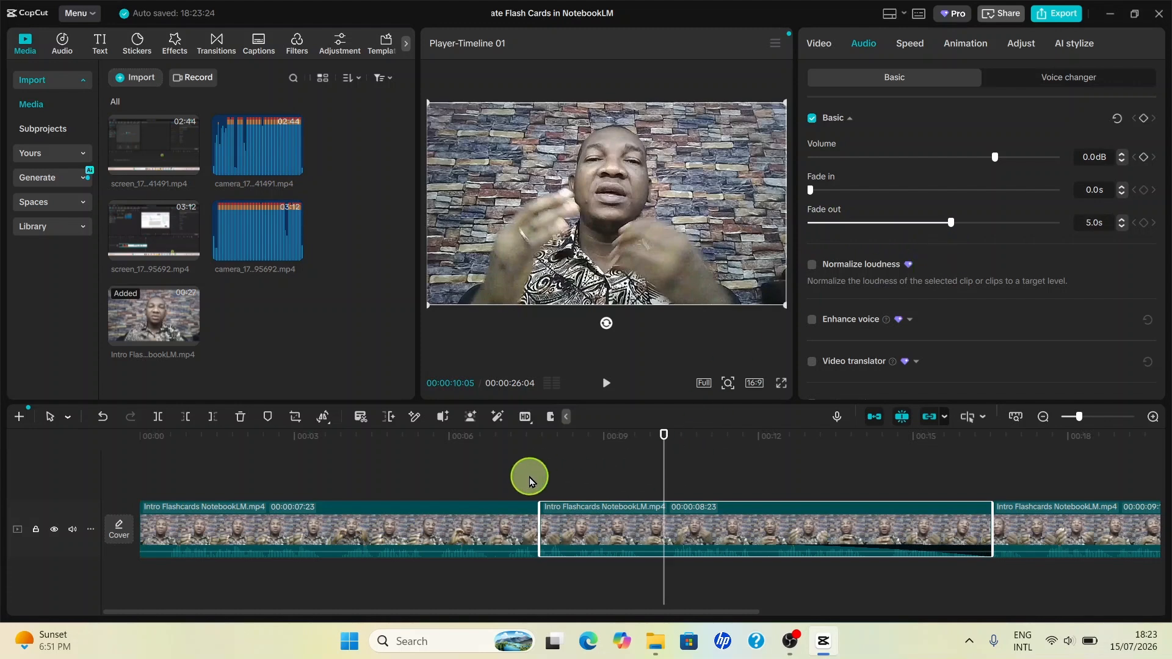
Play the middle segment from just after its start to hear the audio fade-out.
left_click(545, 484)
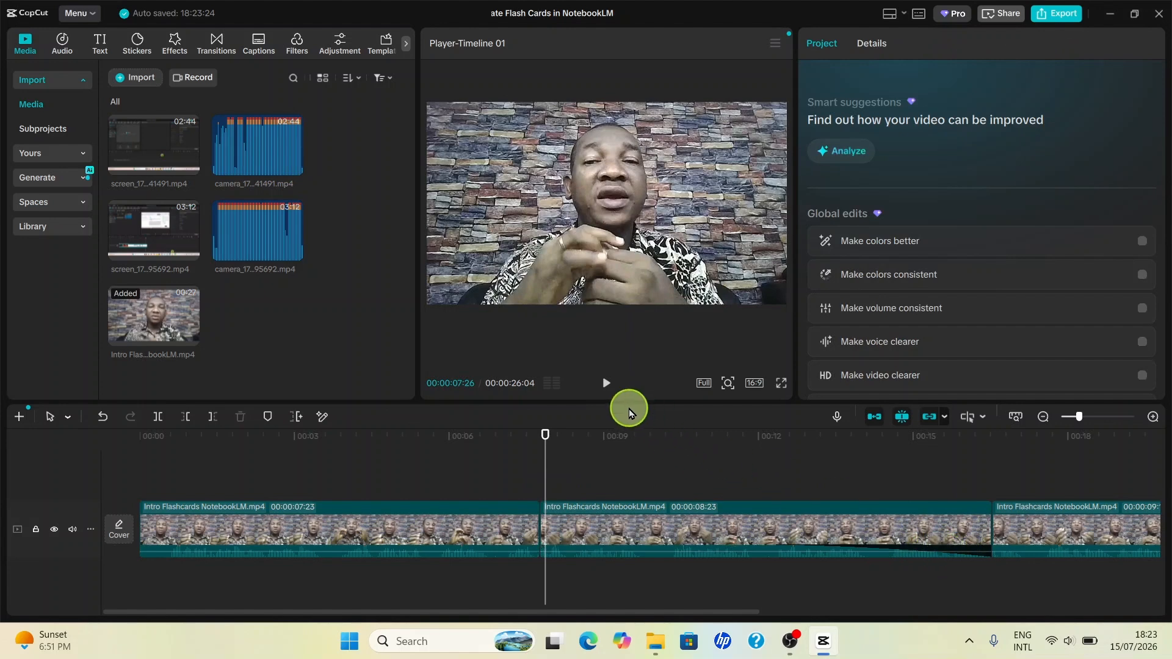
left_click(606, 384)
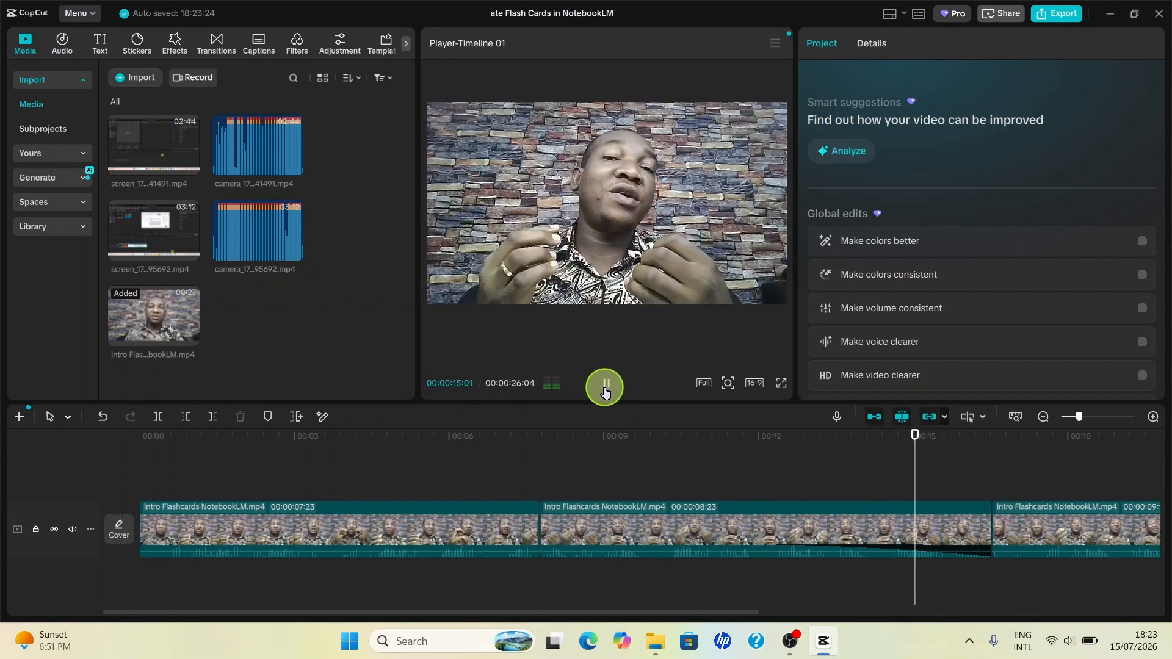
left_click(606, 386)
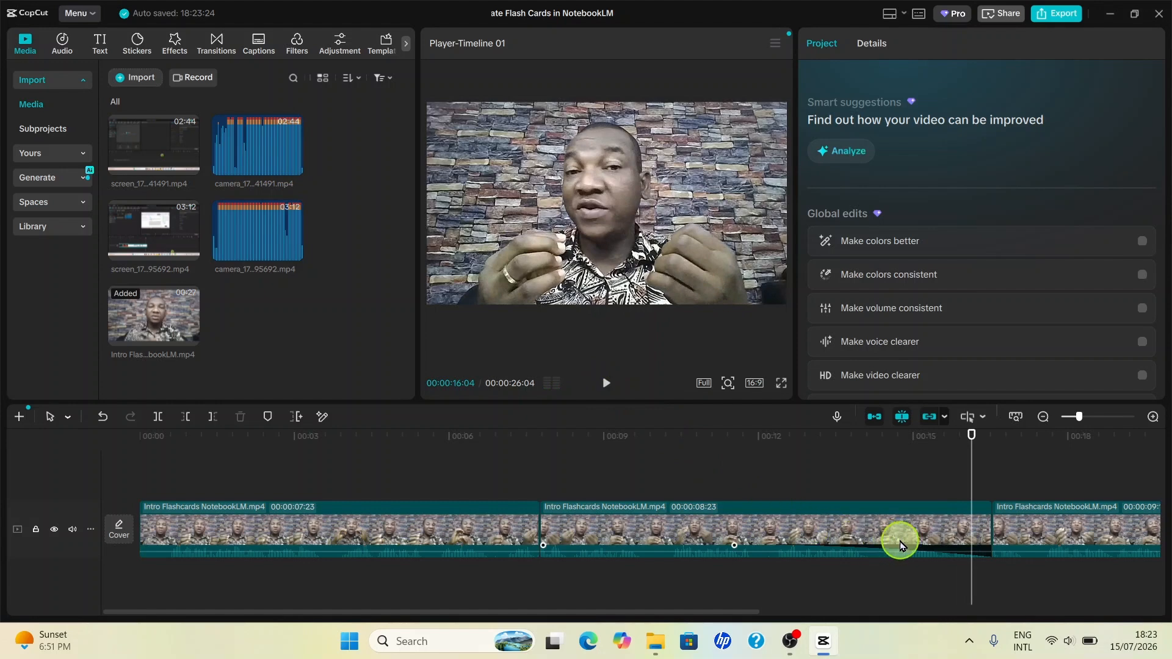